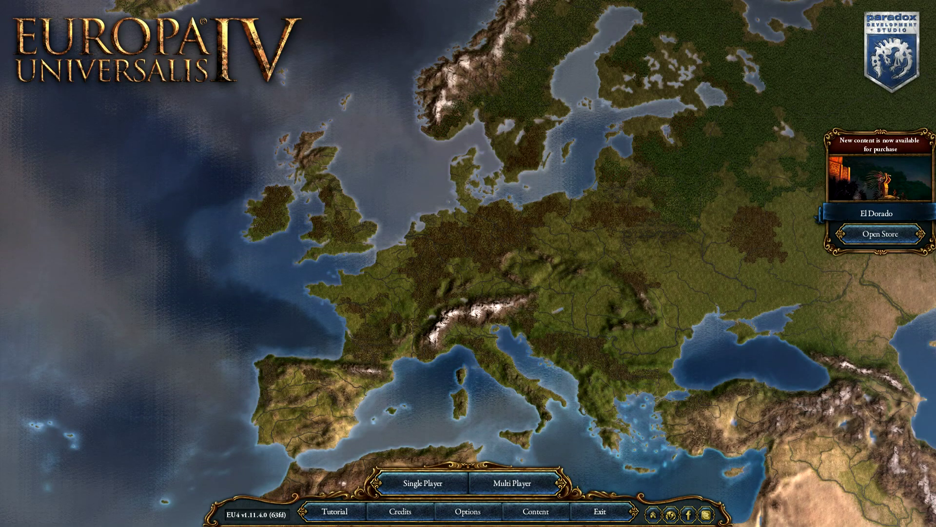
# Start a new single-player game to reach the 1444 nation setup with Burgundy picked
pyautogui.click(422, 482)
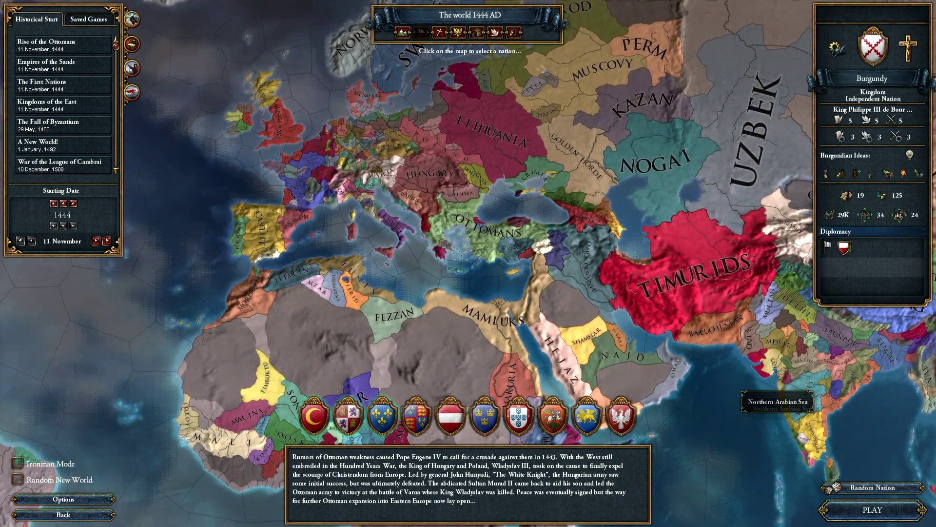
# Launch the 11 November 1444 campaign as Burgundy
pyautogui.click(873, 510)
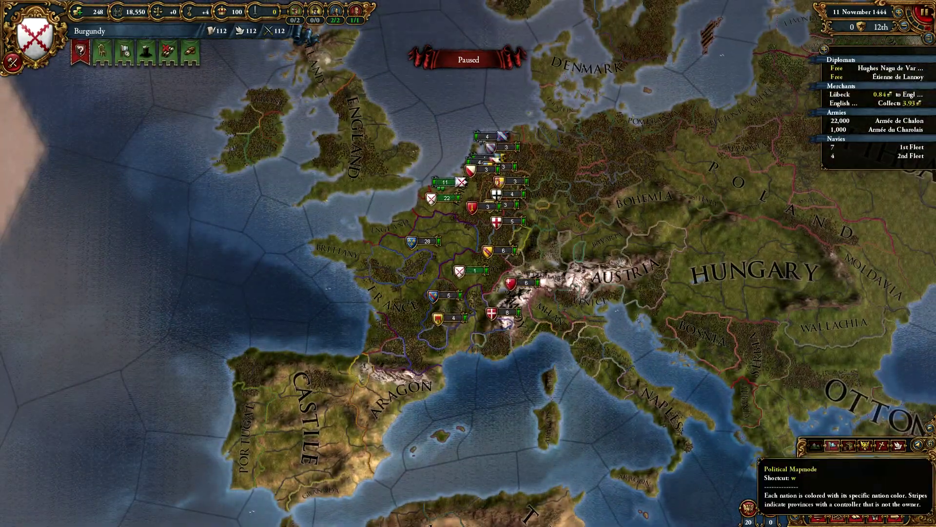
# Switch the map to political colours and run the 'observe' console command
pyautogui.click(832, 445)
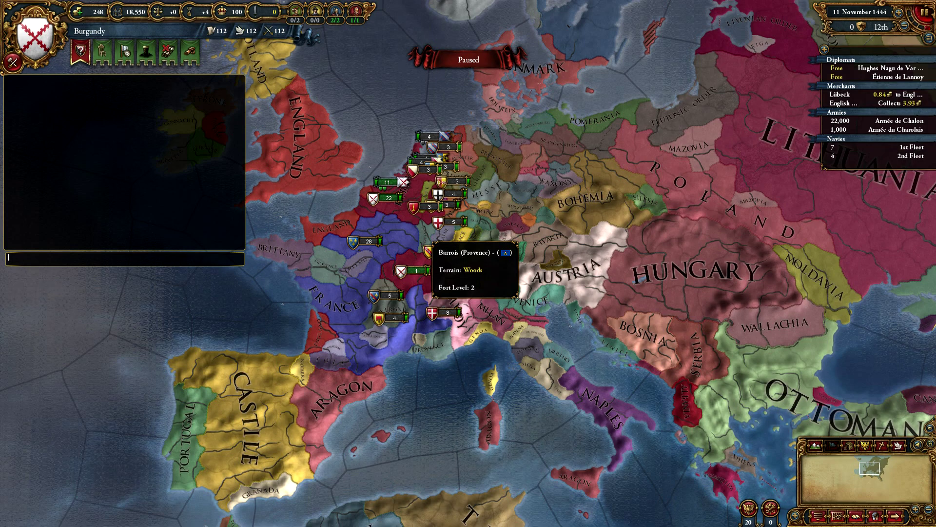
pyautogui.press('Up')
pyautogui.press('Right')
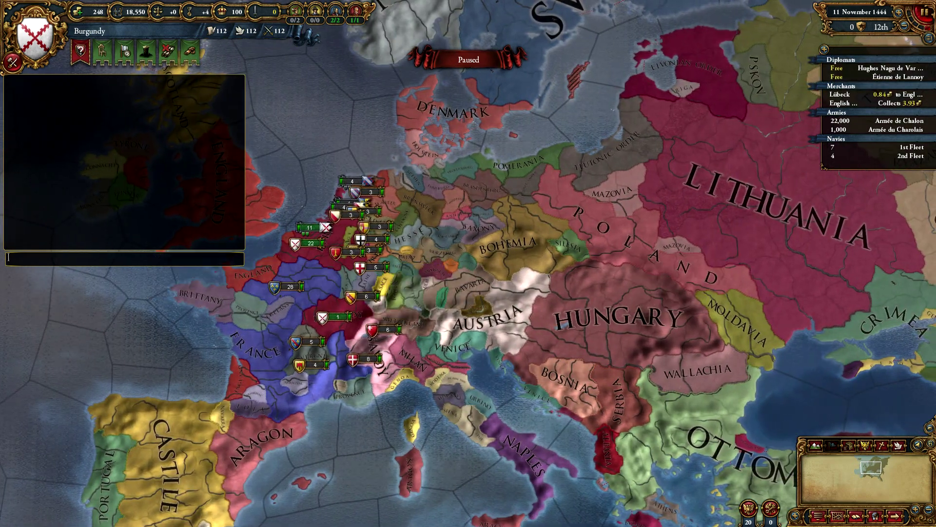
pyautogui.press('Down')
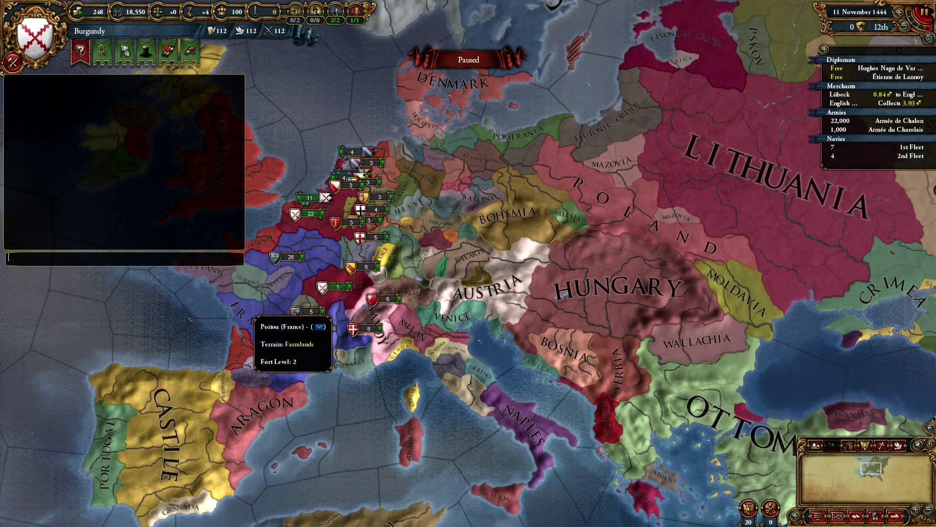
pyautogui.write('observe')
pyautogui.press('Return')
# Close the console and zoom out to show the Americas through Central Asia
pyautogui.press('`')
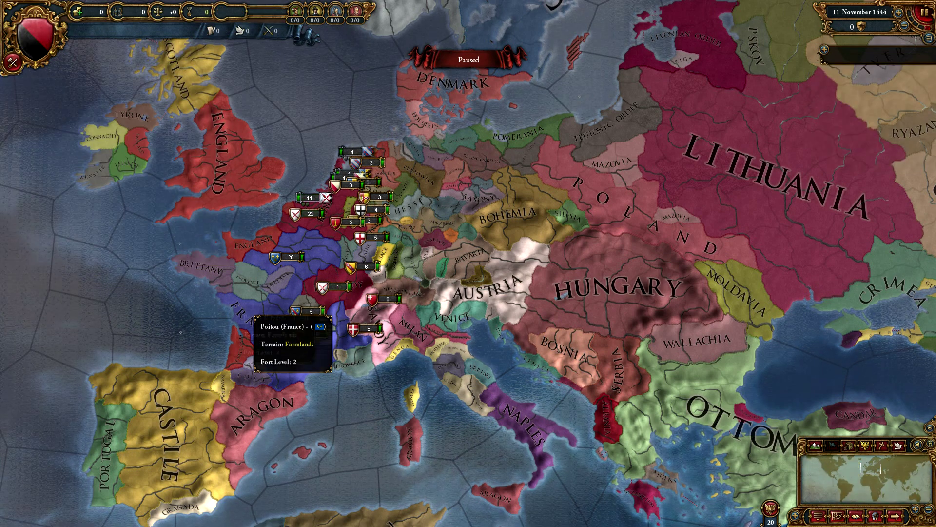
pyautogui.scroll(-5, 478, 305)
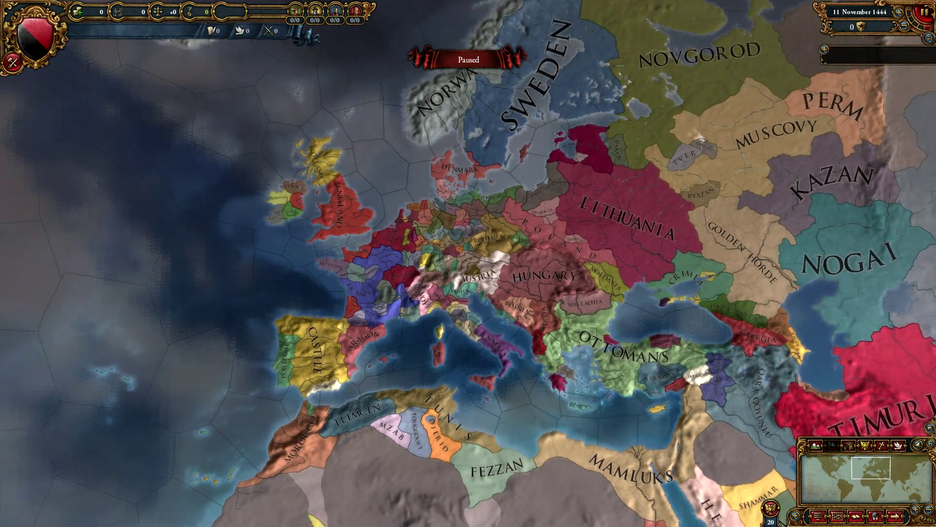
pyautogui.scroll(-4, 468, 263)
pyautogui.press('Right')
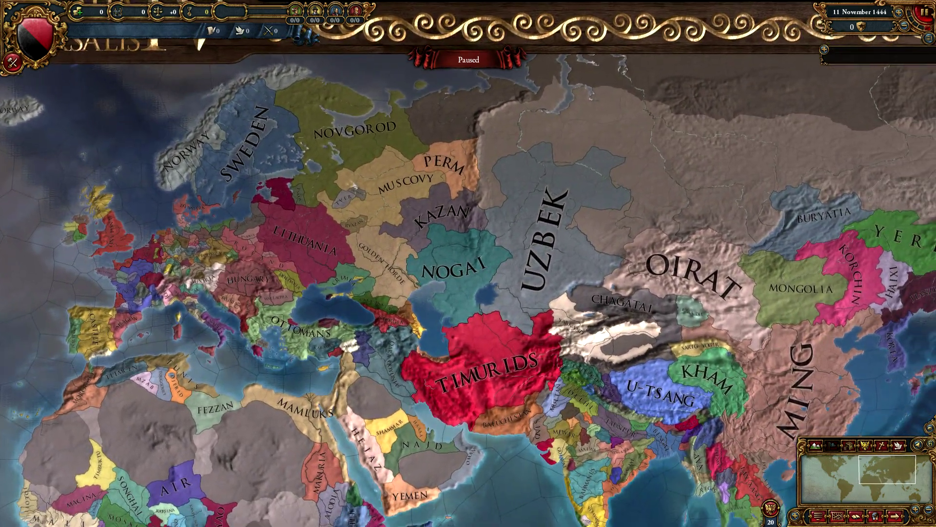
pyautogui.scroll(-2, 468, 263)
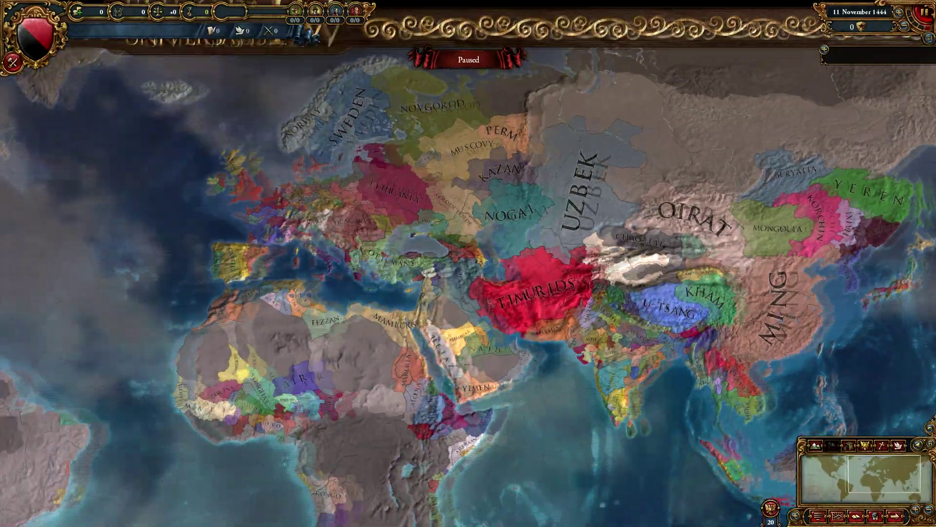
pyautogui.press('Left')
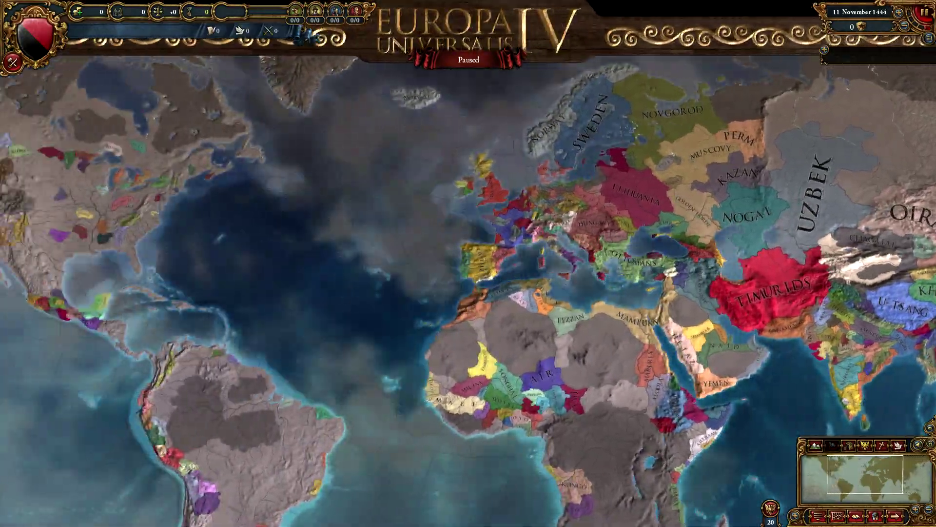
# Frame Europe and Asia on the map and unpause the game from 11 November 1444
pyautogui.press('Right')
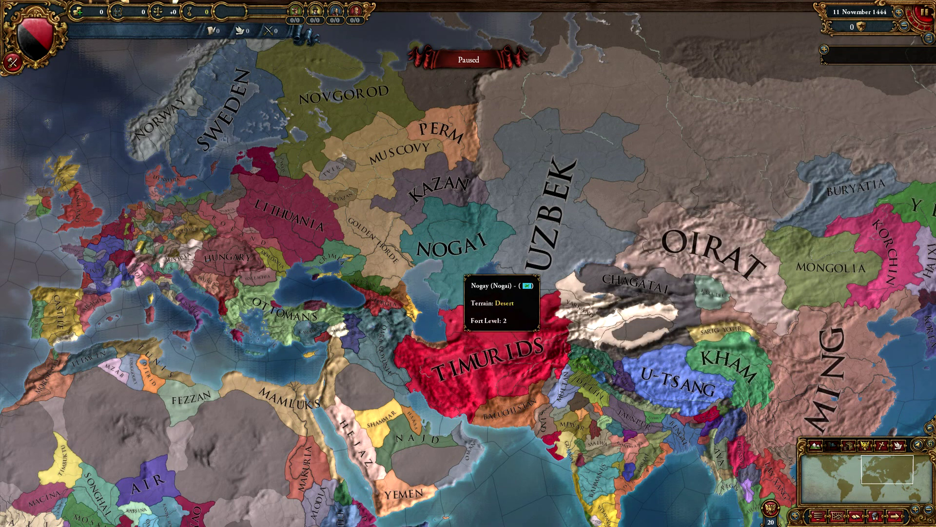
pyautogui.press('Up')
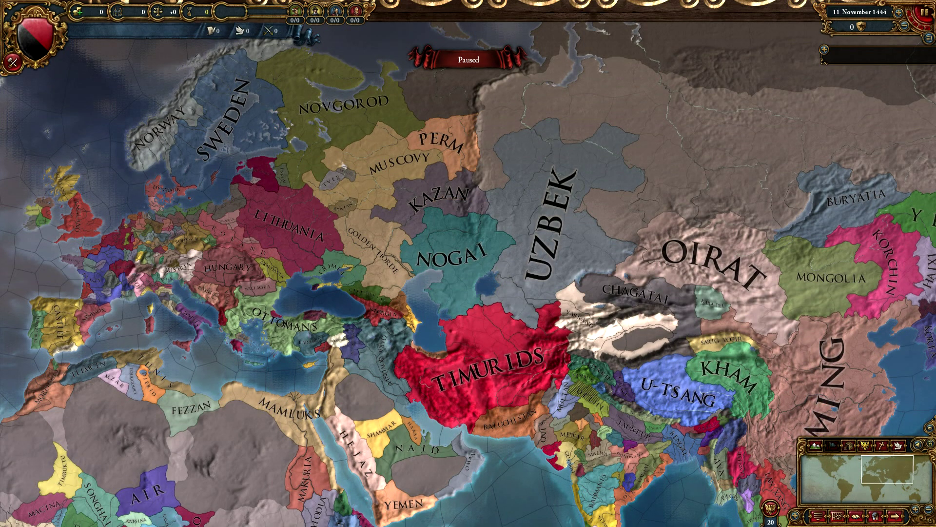
pyautogui.press('space')
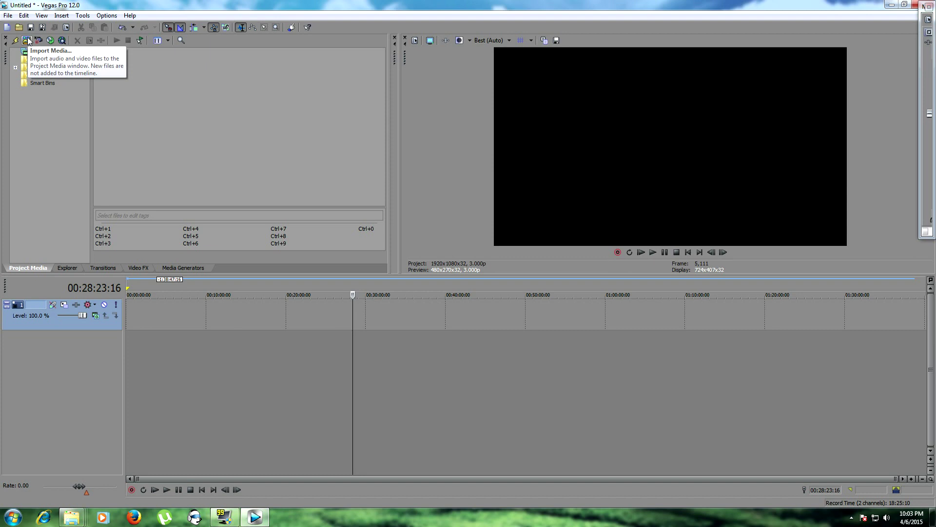
pyautogui.click(27, 41)
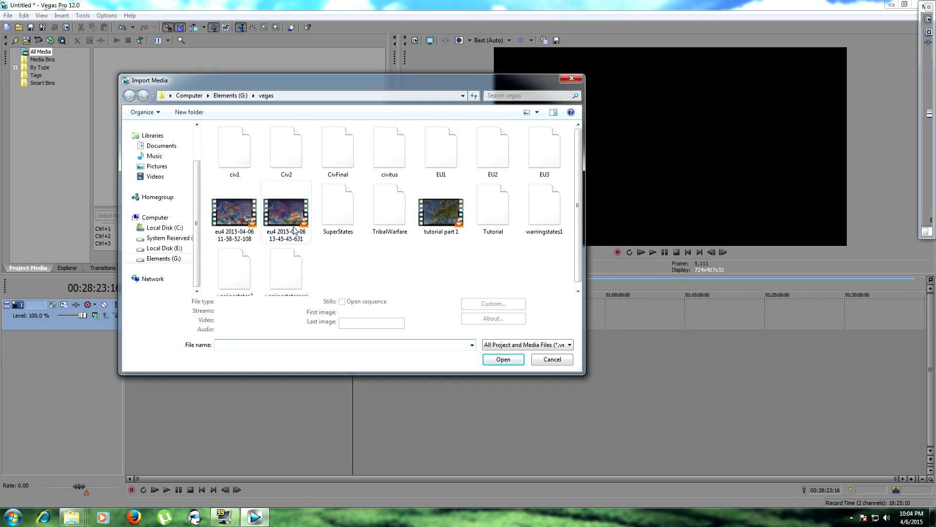
pyautogui.doubleClick(256, 223)
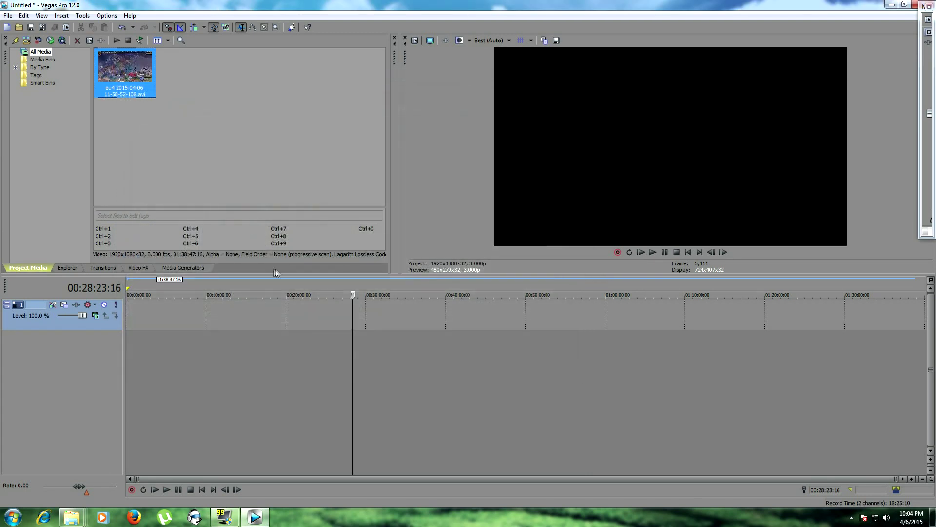
pyautogui.moveTo(125, 73); pyautogui.dragTo(268, 317)
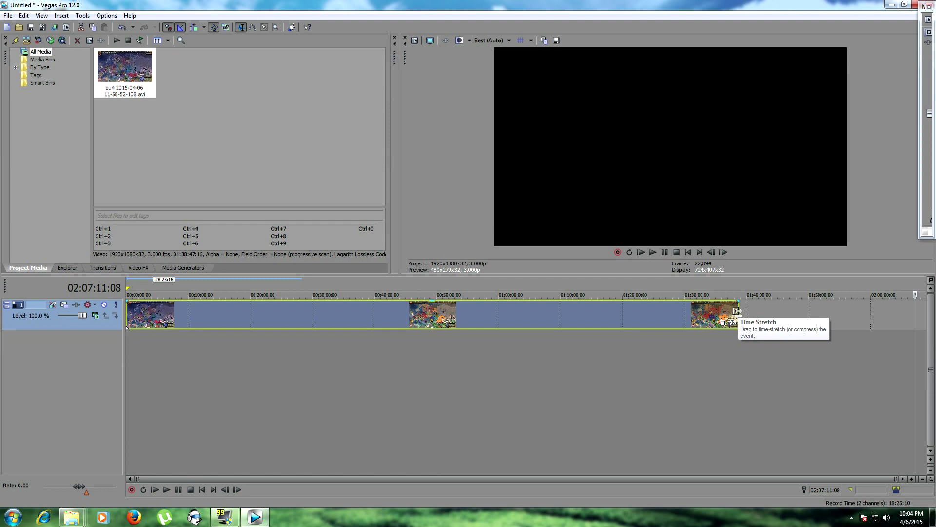
# Time-stretch the eu4 clip shorter so it ends around 23 minutes instead of 1:38:47
pyautogui.moveTo(736, 312)
pyautogui.mouseDown()
pyautogui.moveTo(349, 321)
pyautogui.moveTo(276, 336)
pyautogui.mouseUp()
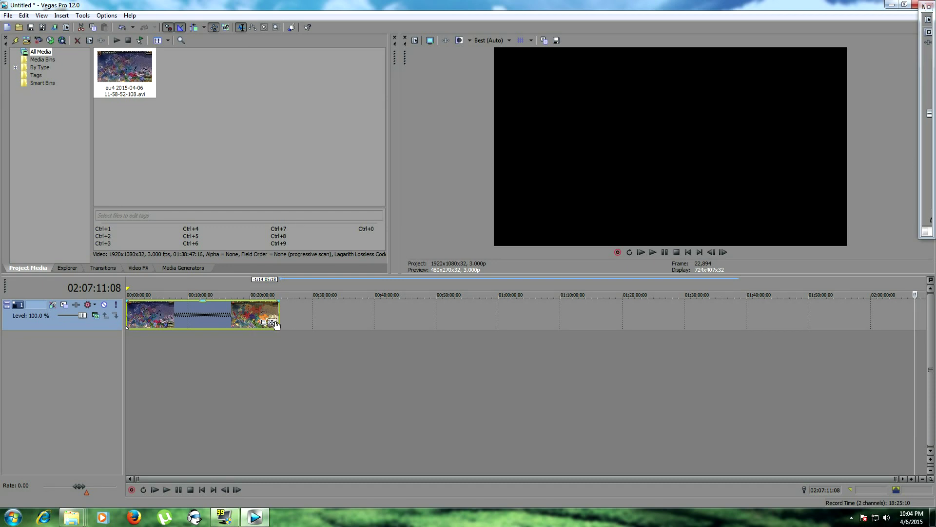
pyautogui.click(8, 15)
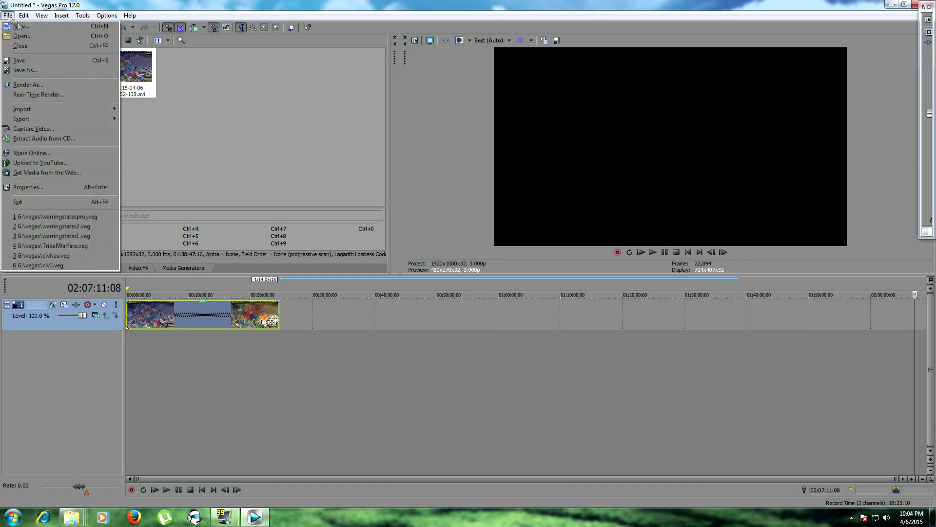
# Save the project as Resave.veg, then delete the clip from the timeline
pyautogui.click(48, 69)
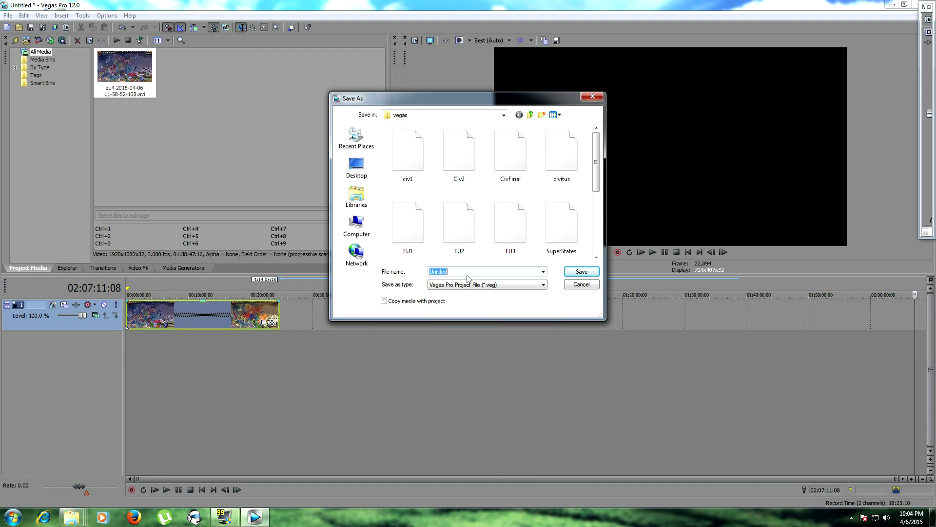
pyautogui.write('Resave')
pyautogui.click(581, 272)
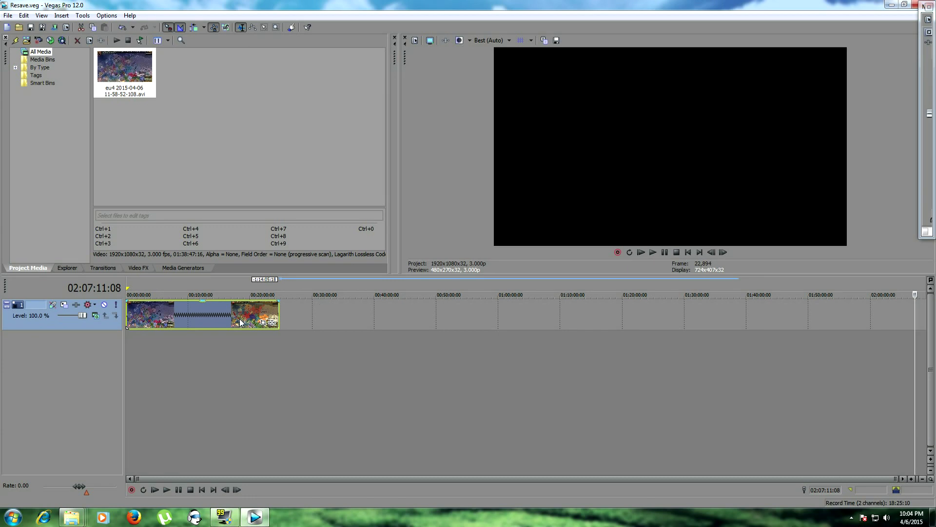
pyautogui.click(206, 316)
pyautogui.press('Delete')
# Remove the original recording from project media and import Resave.veg
pyautogui.click(110, 96)
pyautogui.press('Delete')
pyautogui.click(27, 40)
pyautogui.scroll(-1, 439, 256)
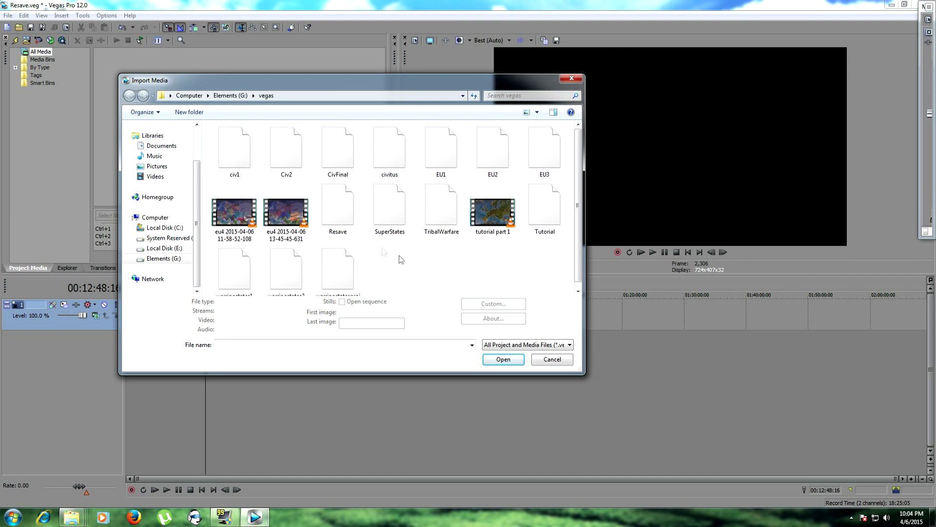
pyautogui.doubleClick(338, 205)
# Place Resave.veg on the video track at 00:00:00 and set the loop region to it
pyautogui.moveTo(135, 85); pyautogui.dragTo(210, 314)
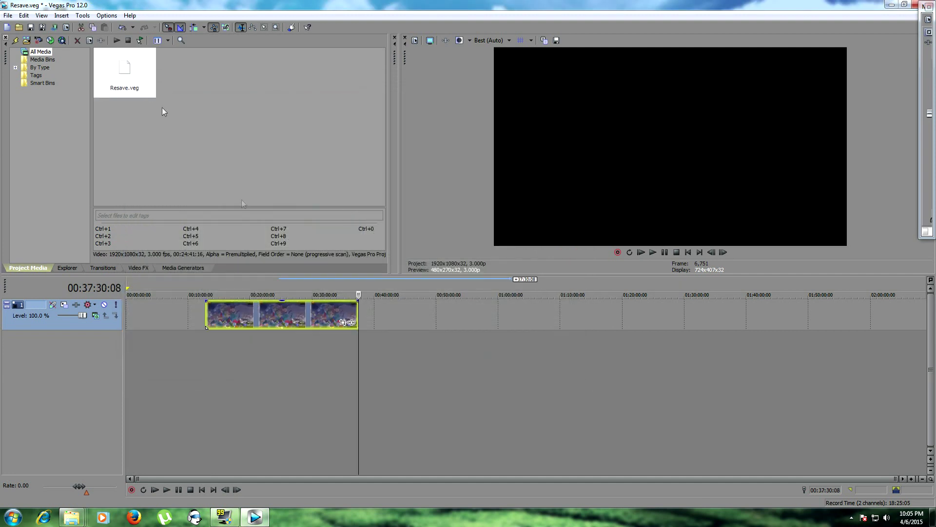
pyautogui.moveTo(318, 317); pyautogui.dragTo(164, 315)
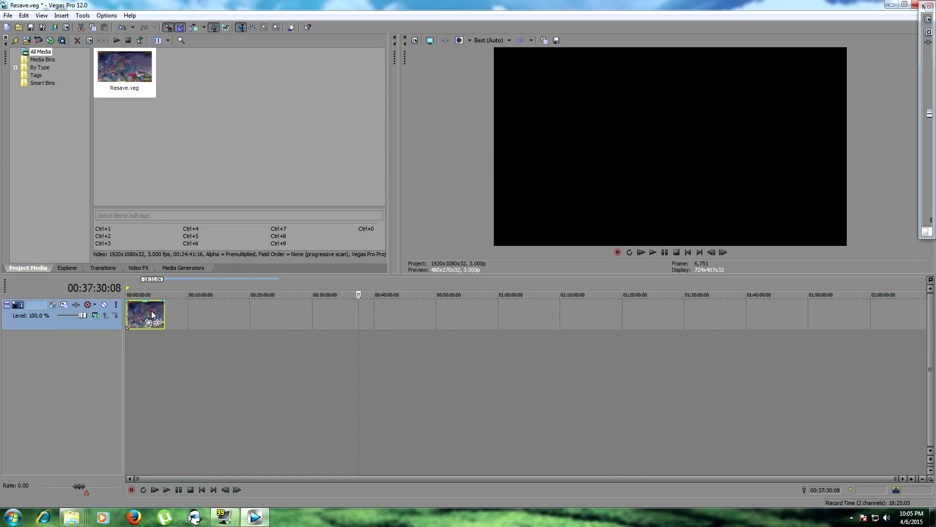
pyautogui.doubleClick(151, 311)
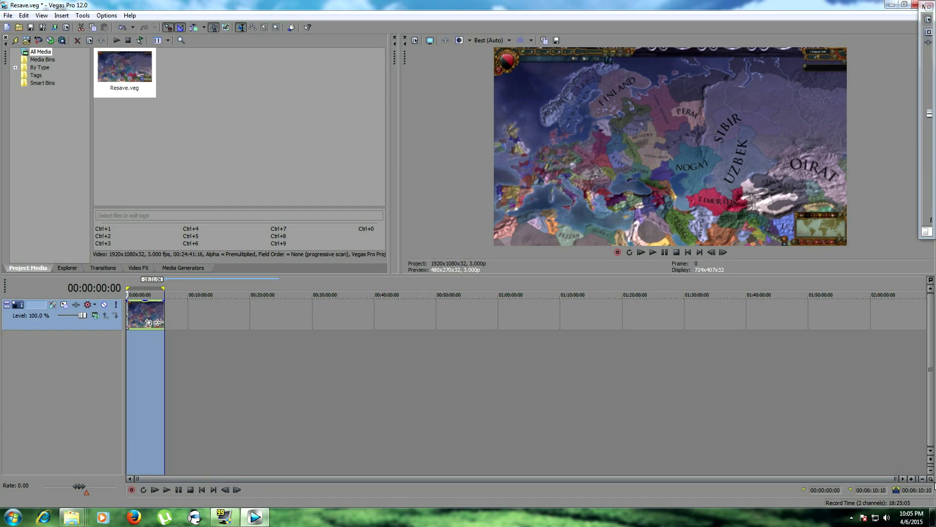
# Zoom the timeline in on the Resave.veg event, looped from 00:00:00 to 00:06:10:10
pyautogui.hotkey('ctrl', 'Up')
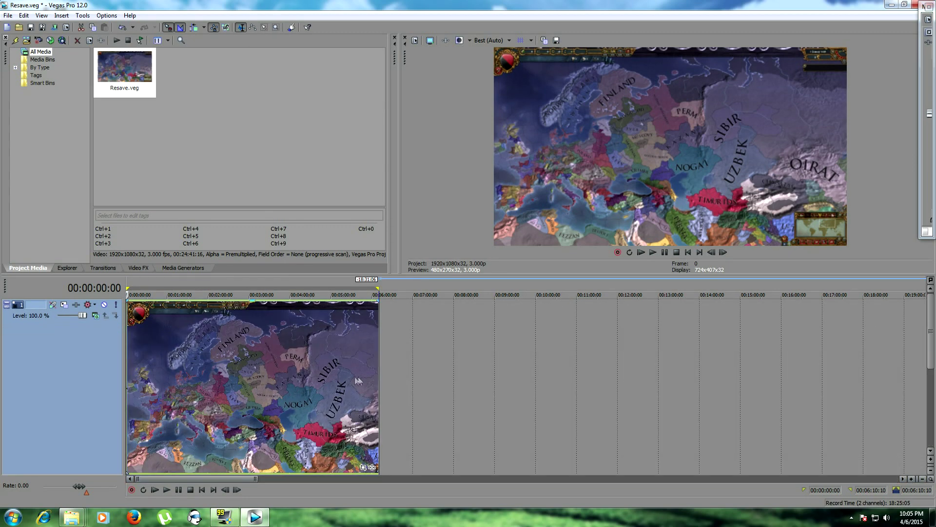
pyautogui.scroll(1, 355, 397)
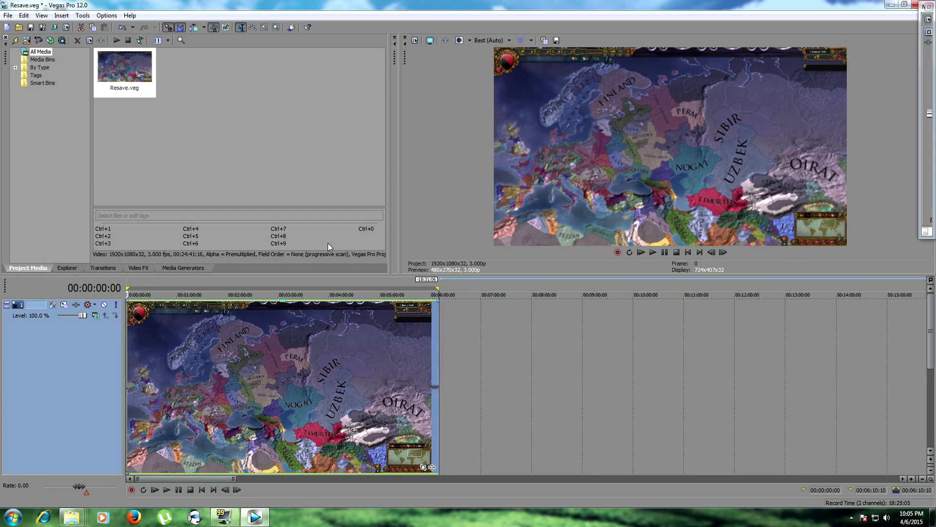
# Open the Render As dialog to render the project to E:\Resave.avi
pyautogui.click(7, 16)
pyautogui.press('Right')
pyautogui.click(47, 81)
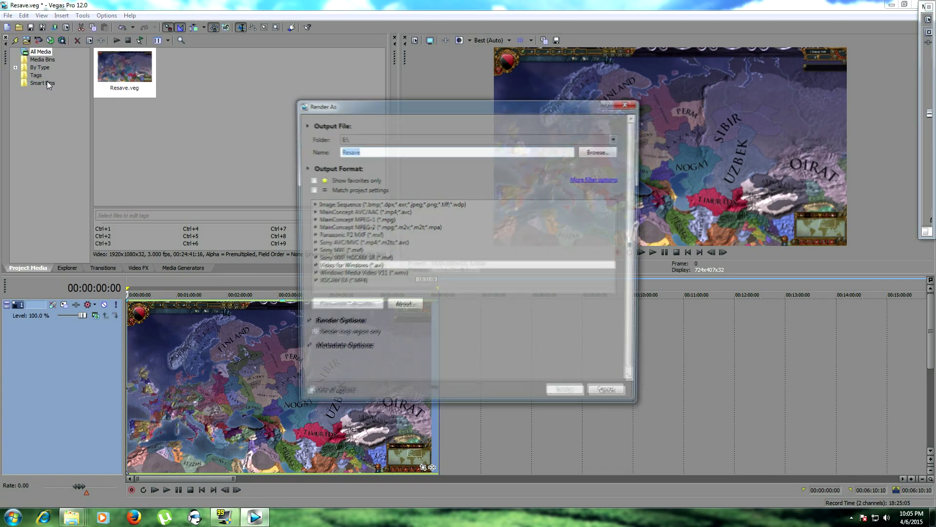
# Pick the HD 1080-60i YUV template under Video for Windows (*.avi) and open its custom settings
pyautogui.click(311, 267)
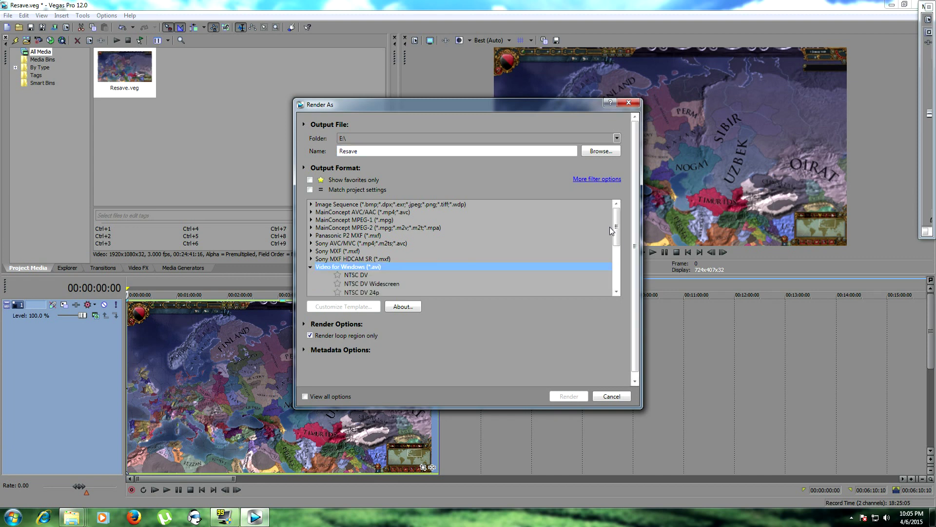
pyautogui.moveTo(619, 225); pyautogui.dragTo(622, 261)
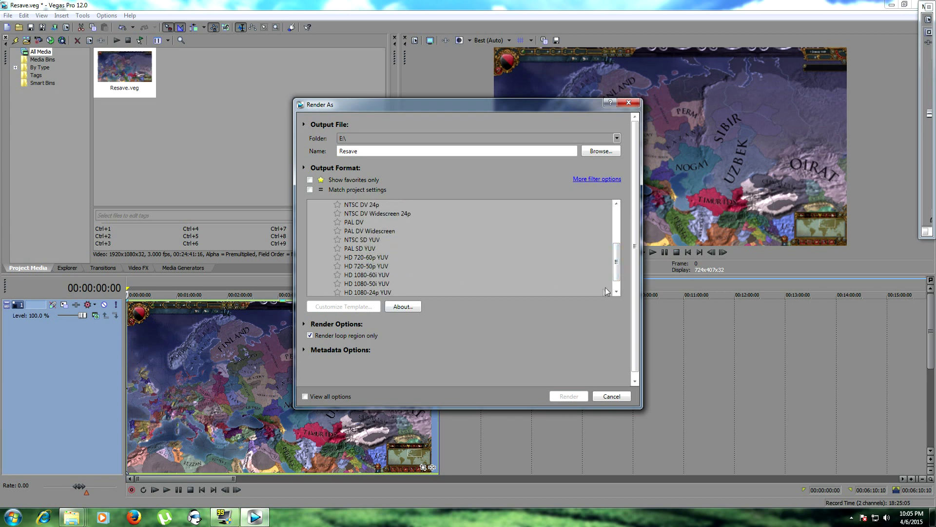
pyautogui.scroll(-1, 620, 267)
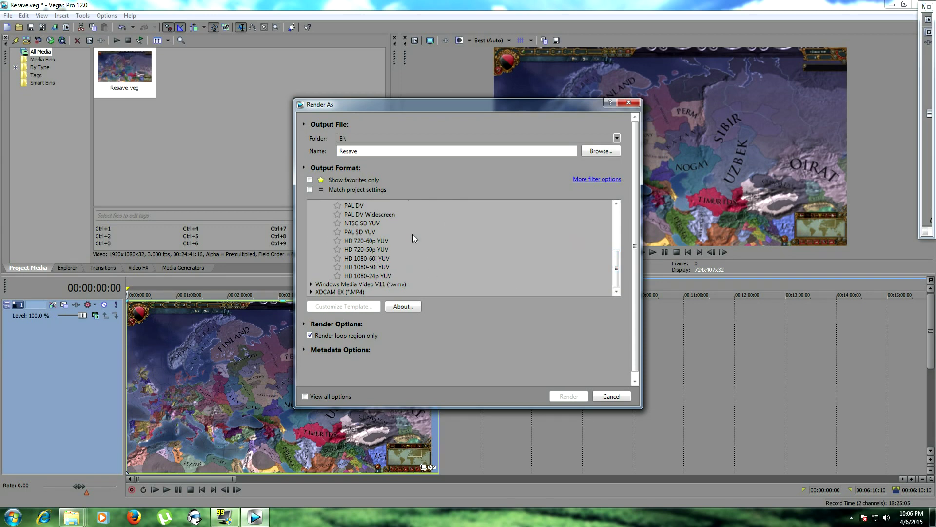
pyautogui.click(394, 259)
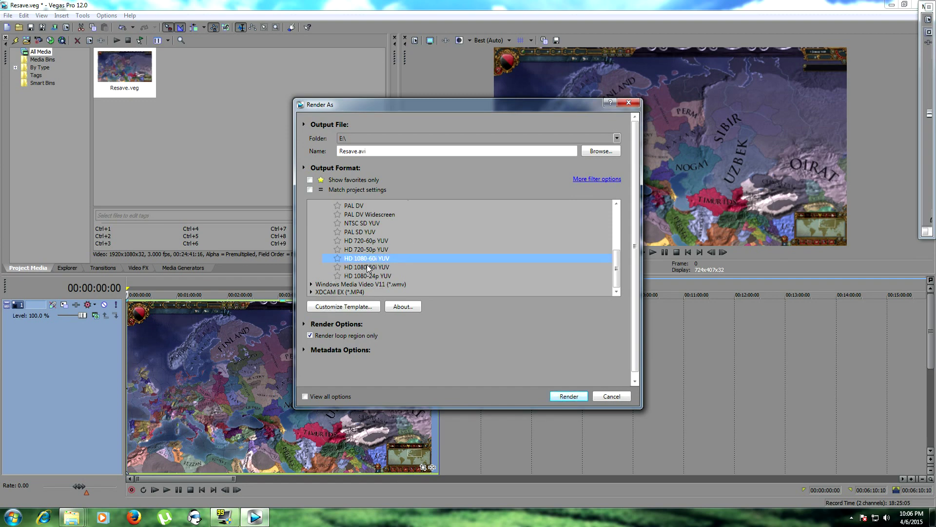
pyautogui.click(358, 307)
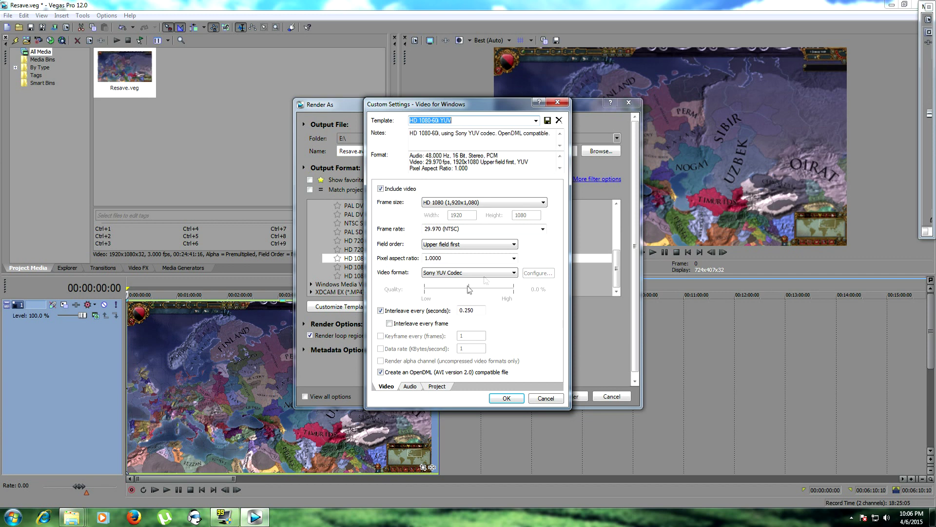
# Keep the frame rate at 29.970, set Video rendering quality to Best, and confirm the template
pyautogui.click(542, 230)
pyautogui.click(542, 230)
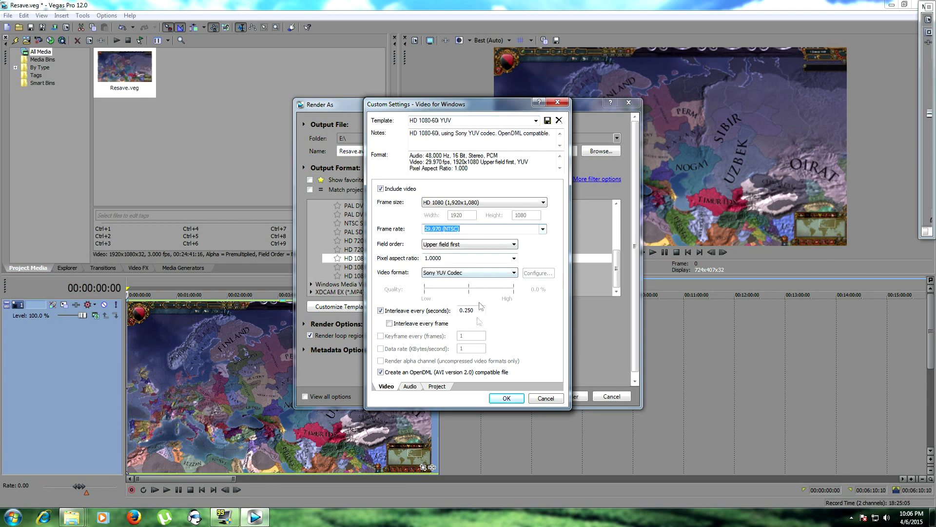
pyautogui.click(416, 387)
pyautogui.click(437, 386)
pyautogui.click(505, 190)
pyautogui.click(482, 224)
pyautogui.click(517, 399)
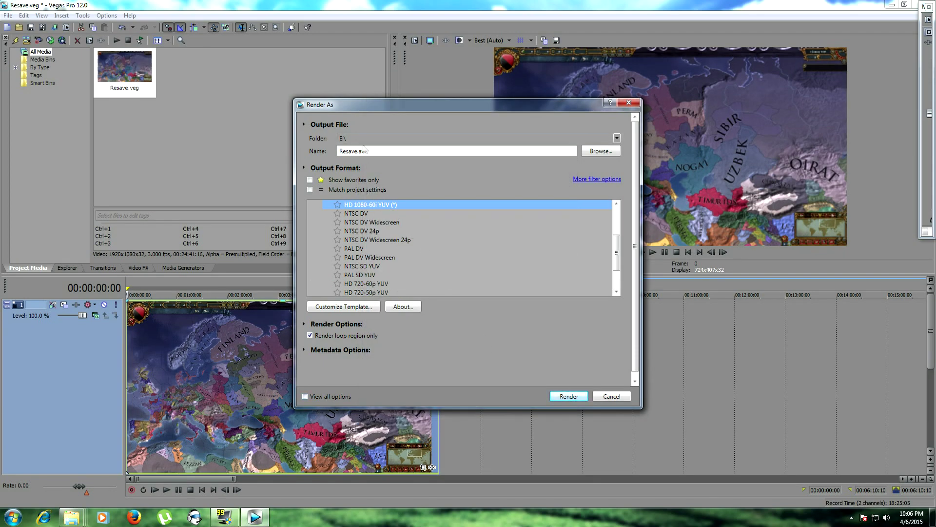